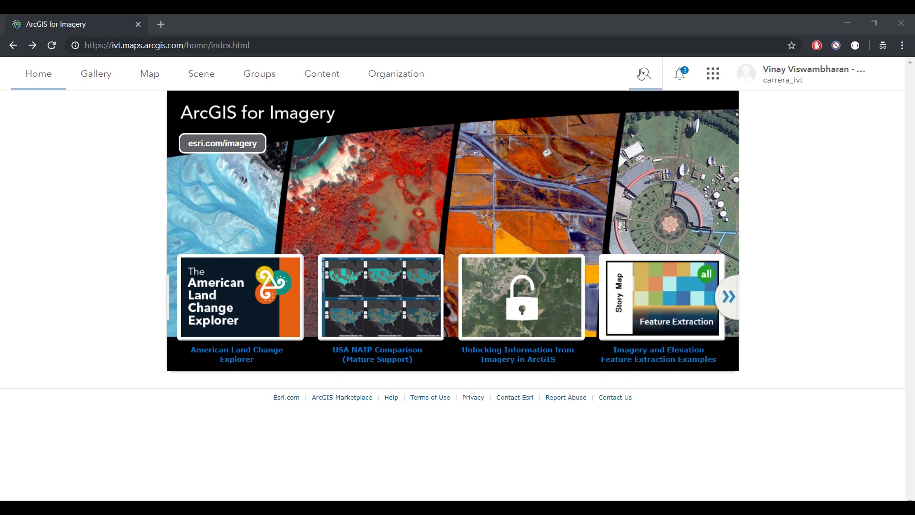
Search all of ArcGIS Online for 'ArcGIS Spectral Index Library', filter to Groups, and open the group
left_click(644, 74)
left_click(644, 74)
type("ArcGIS Spectral Index Library")
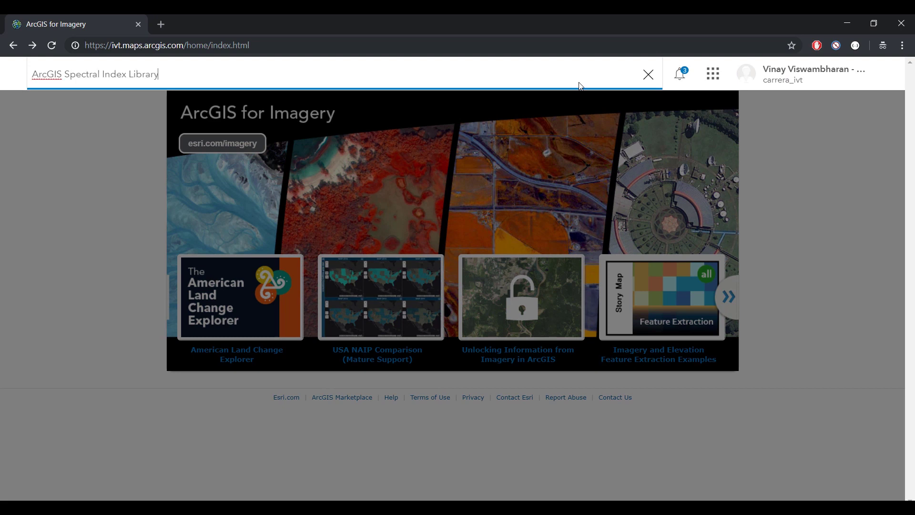
key("Return")
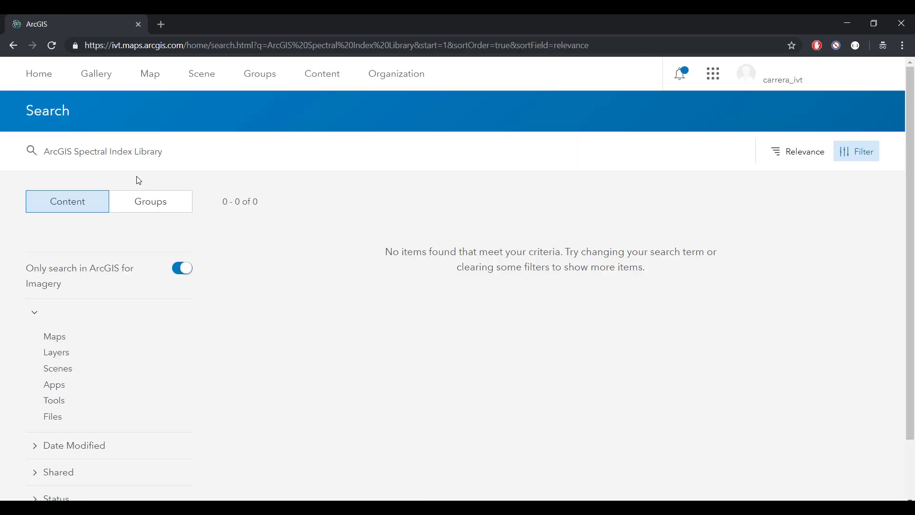
left_click(175, 277)
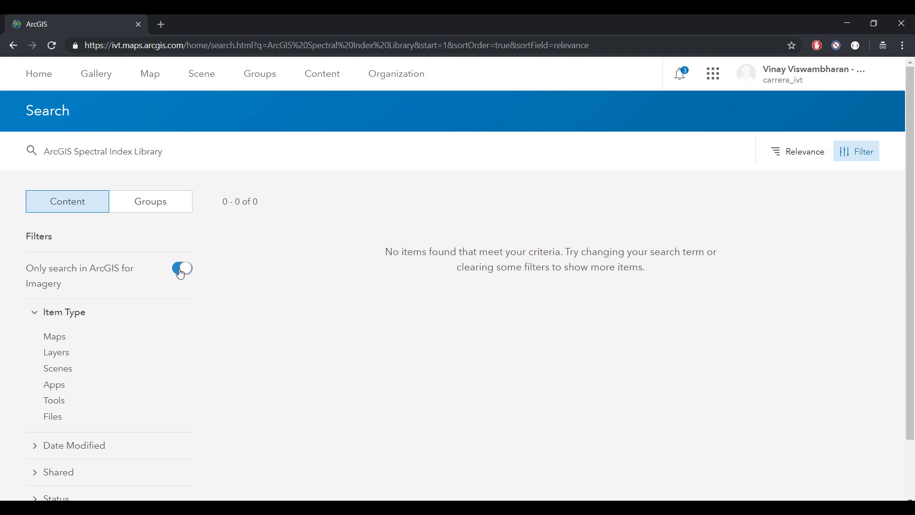
left_click(166, 206)
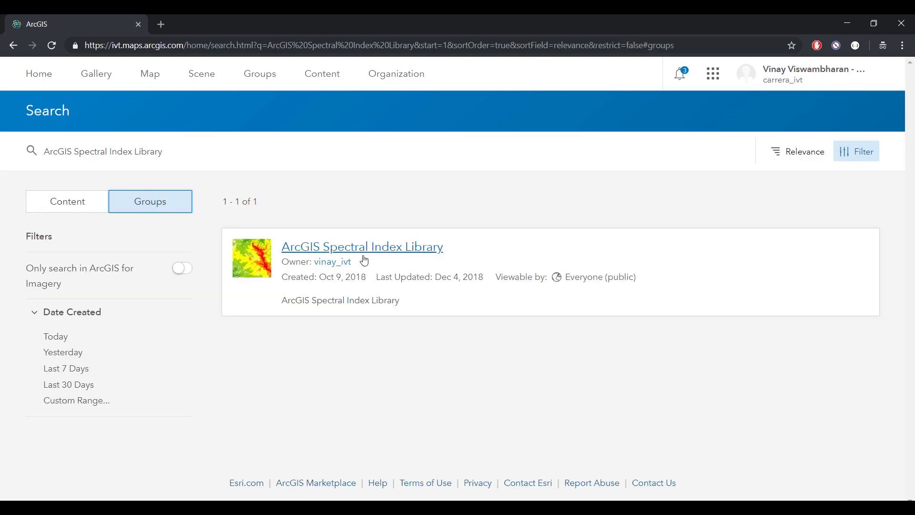
left_click(380, 255)
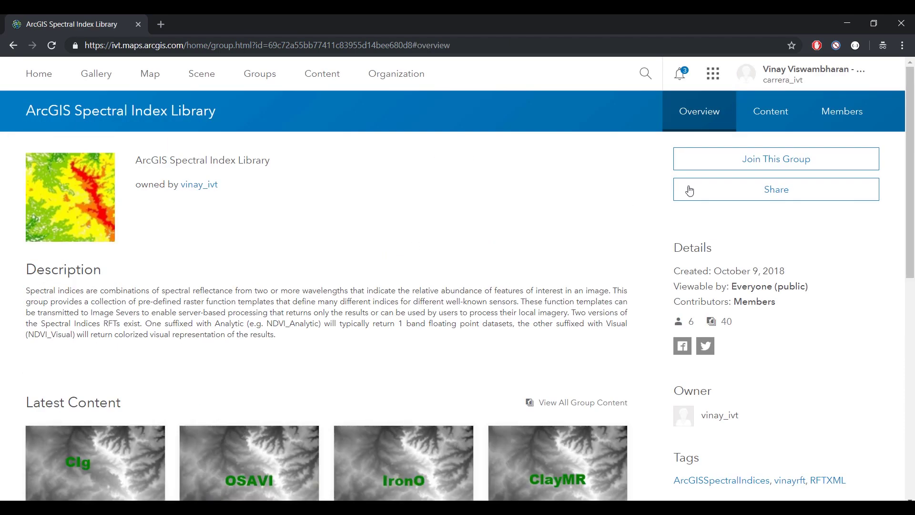
Join the ArcGIS Spectral Index Library group and list all 40 of its items
left_click(748, 160)
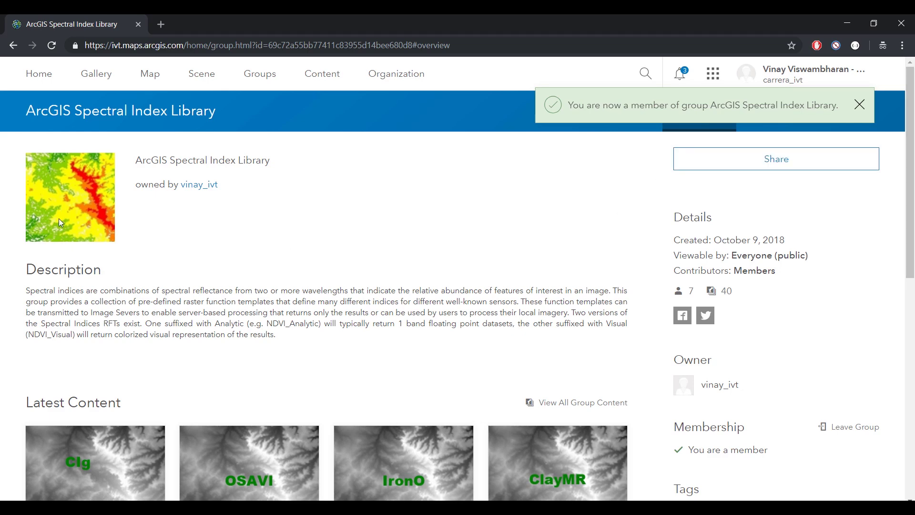
scroll(179, 311, "down", 2)
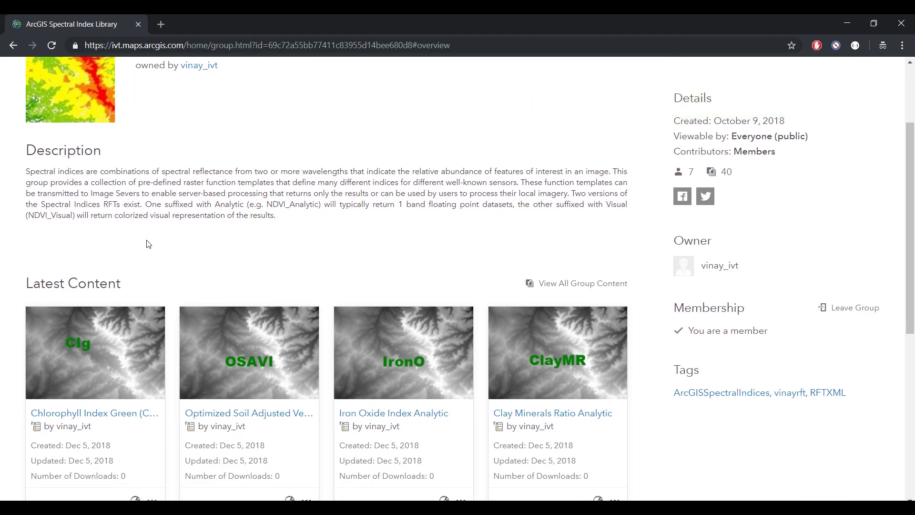
scroll(148, 244, "down", 5)
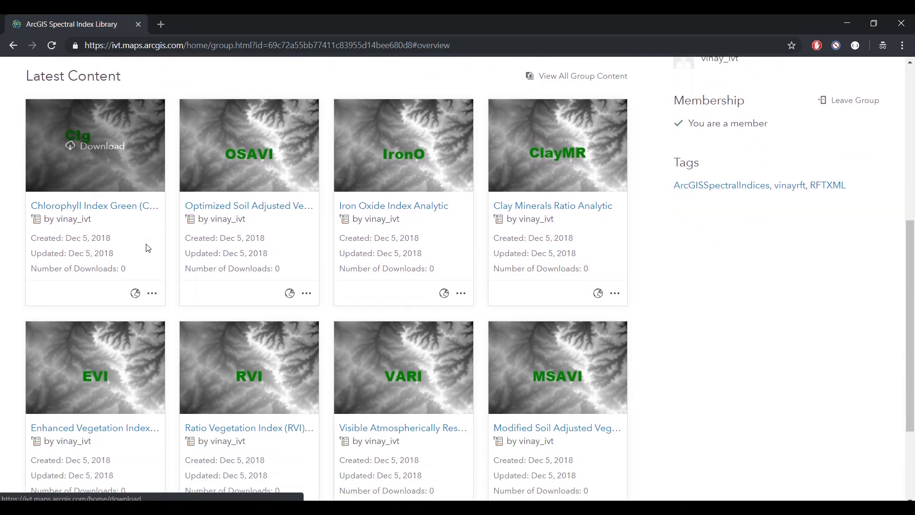
scroll(147, 248, "down", 1)
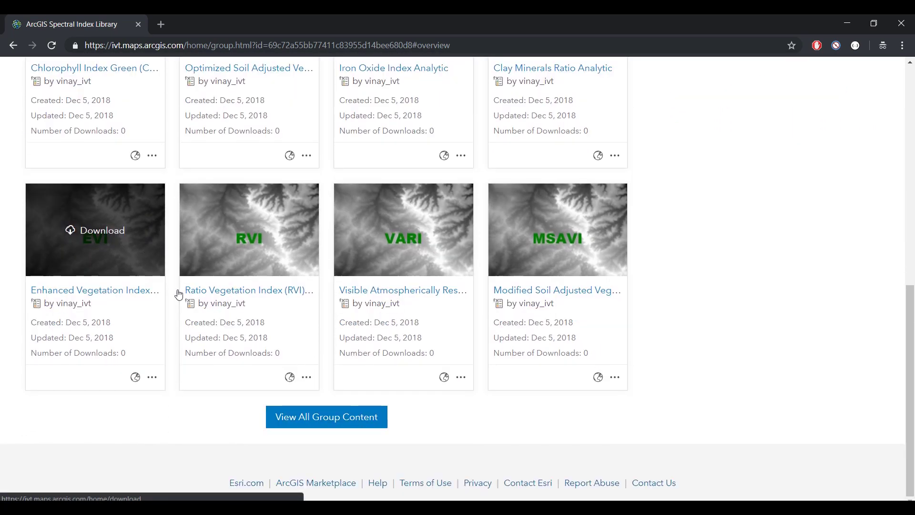
left_click(348, 423)
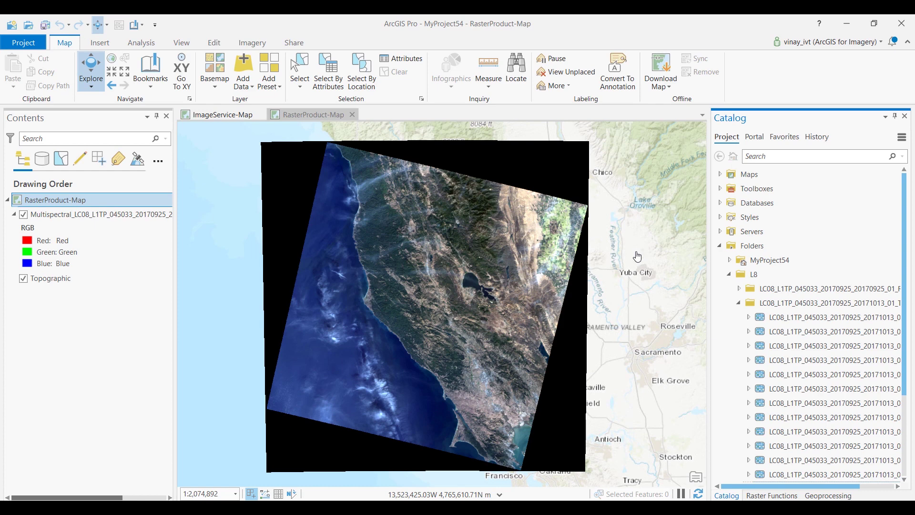
scroll(777, 381, "down", 2)
left_click(777, 402)
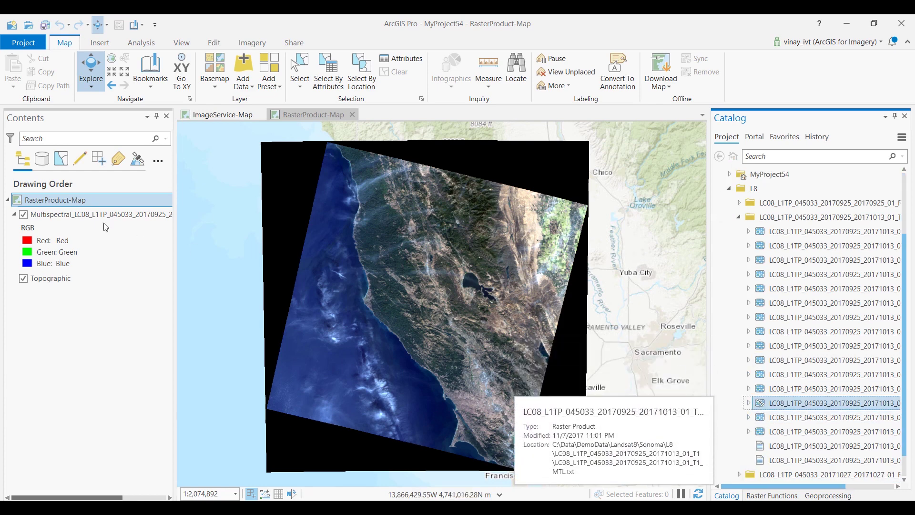
double_click(121, 215)
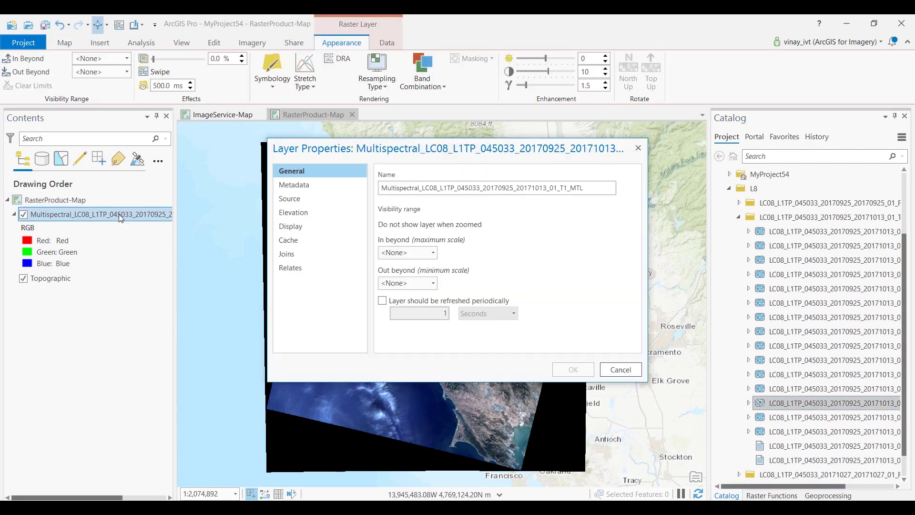
left_click(310, 198)
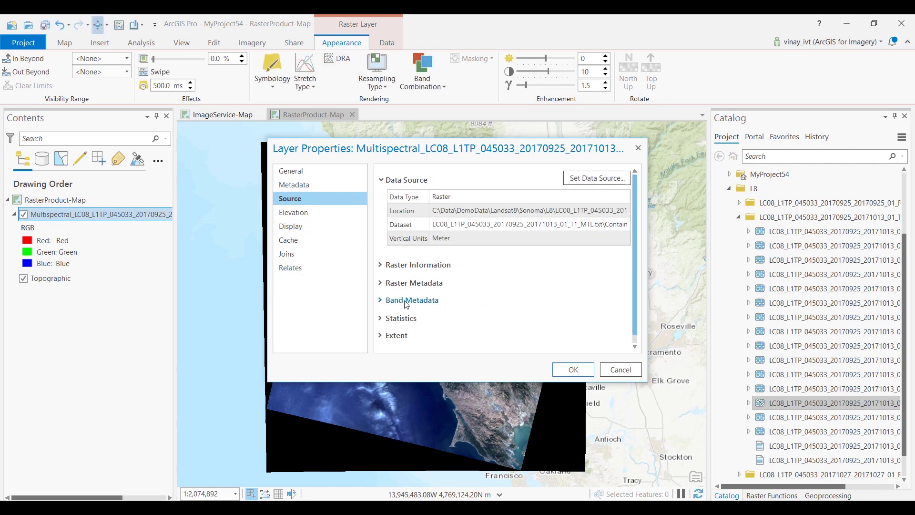
left_click(406, 302)
left_click(409, 316)
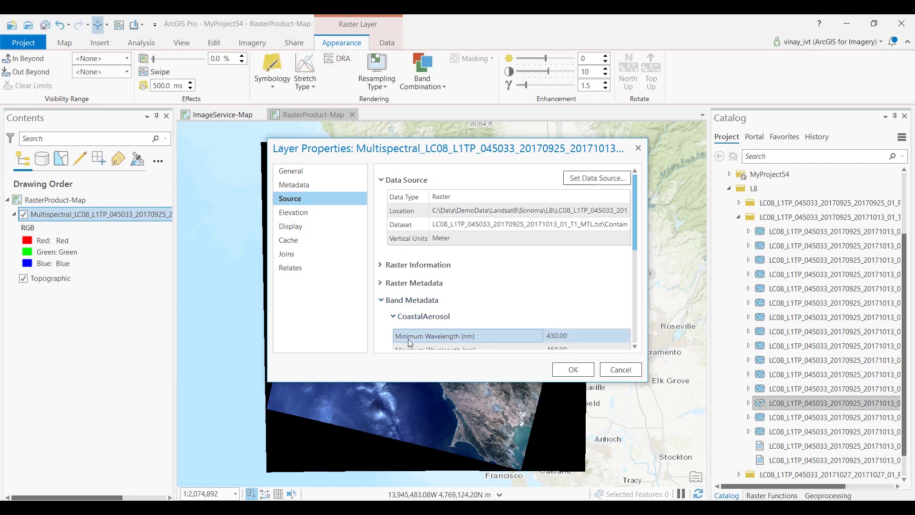
scroll(482, 223, "down", 5)
scroll(482, 223, "up", 3)
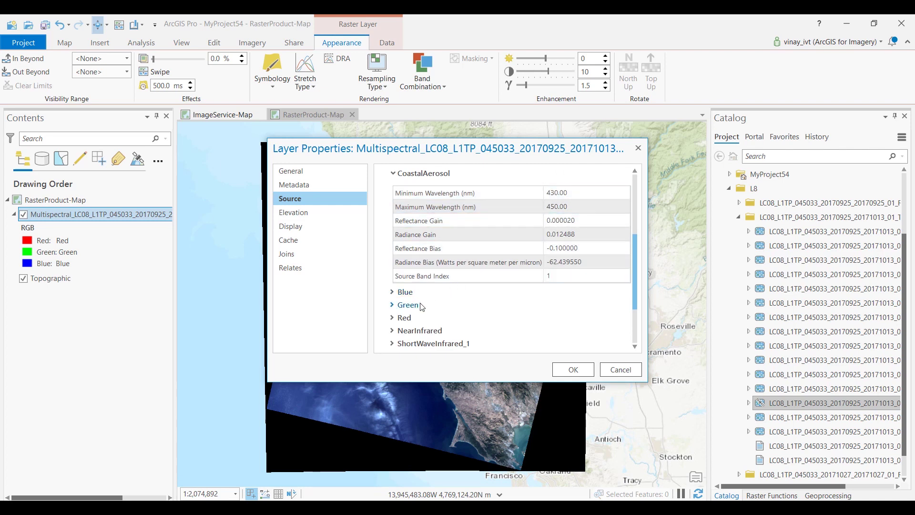
left_click(573, 370)
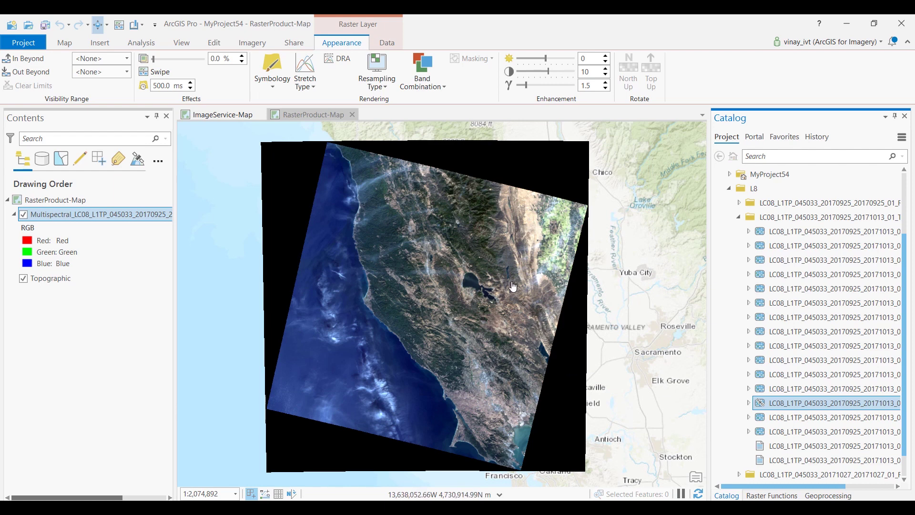
left_click(758, 138)
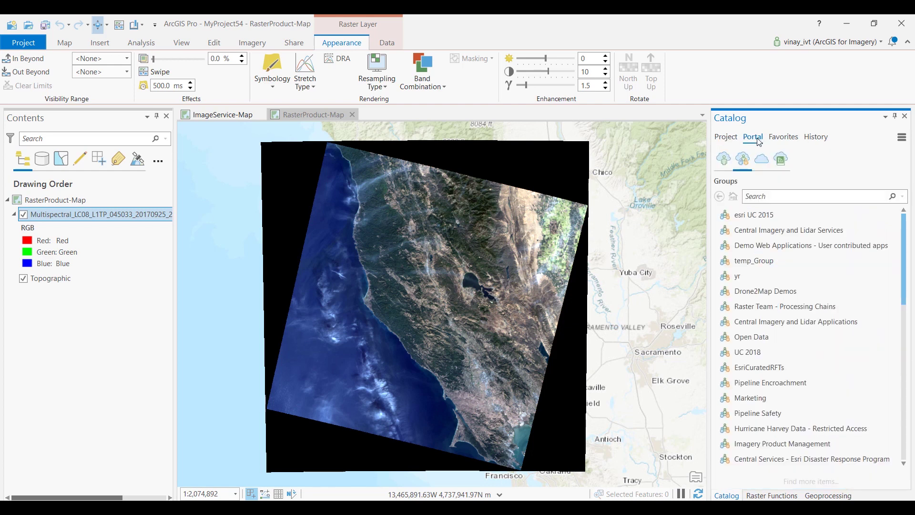
Apply the NDVI Visual template from the Spectral Index Library to the Multispectral Landsat layer
scroll(771, 329, "down", 1)
scroll(771, 330, "down", 2)
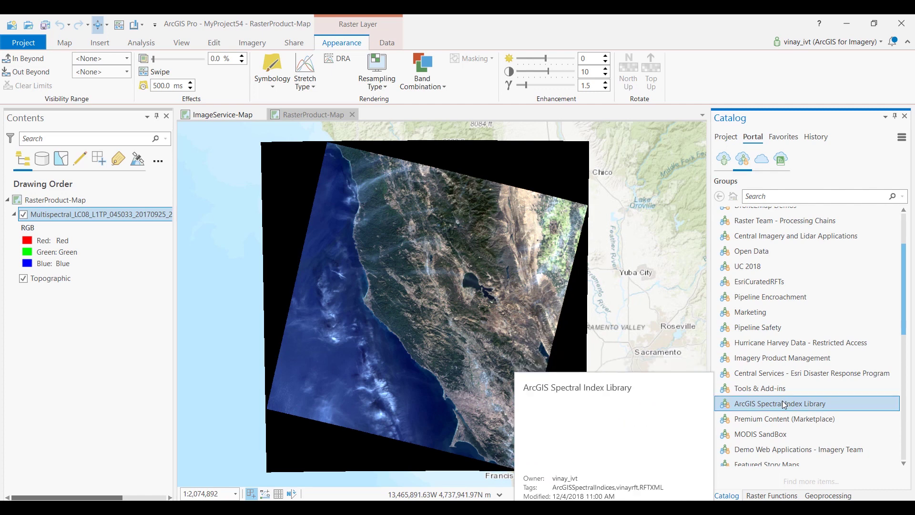
double_click(785, 405)
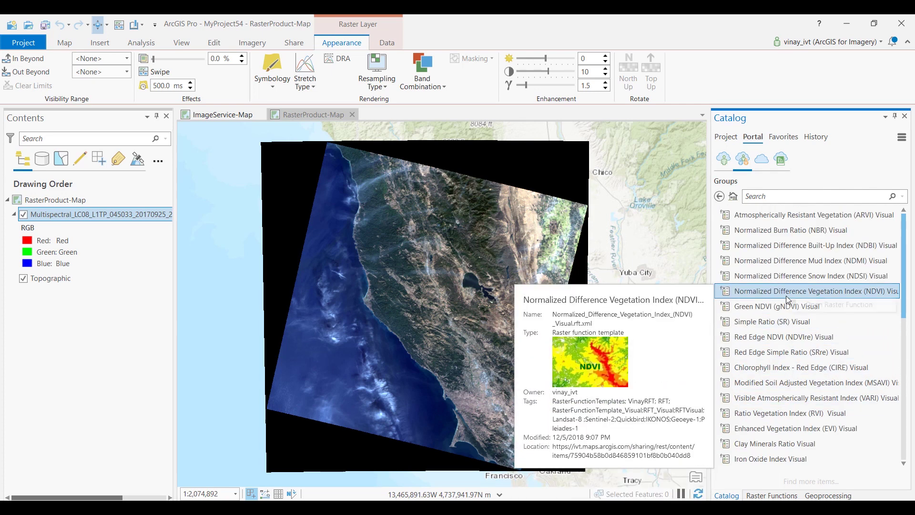
right_click(805, 291)
left_click(812, 306)
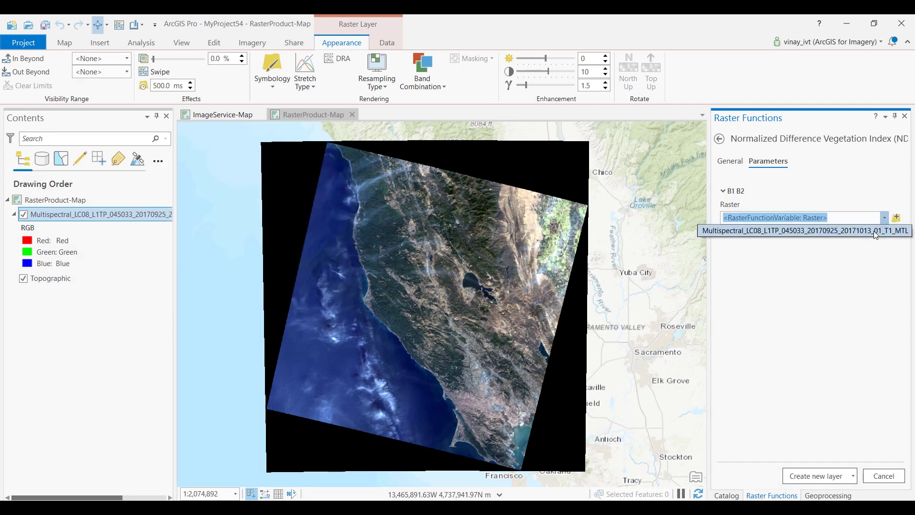
left_click(882, 231)
left_click(814, 474)
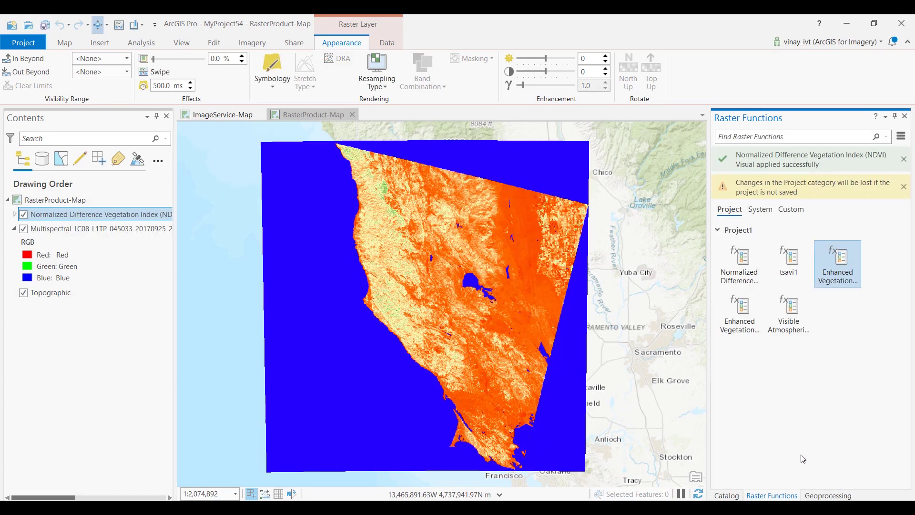
left_click_drag(540, 202, 572, 235)
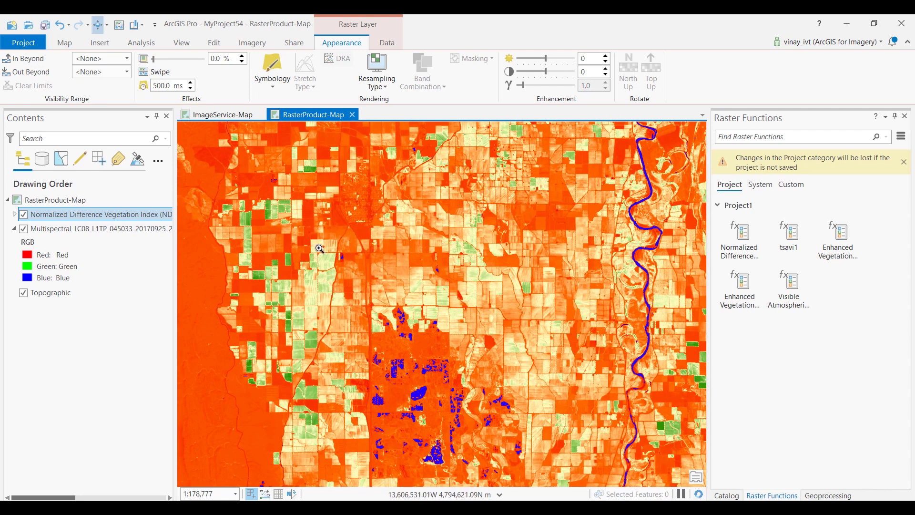
Zoom closer onto the NDVI farm fields, then switch to the ImageService-Map with Landsat 8 Views
left_click_drag(267, 228, 384, 366)
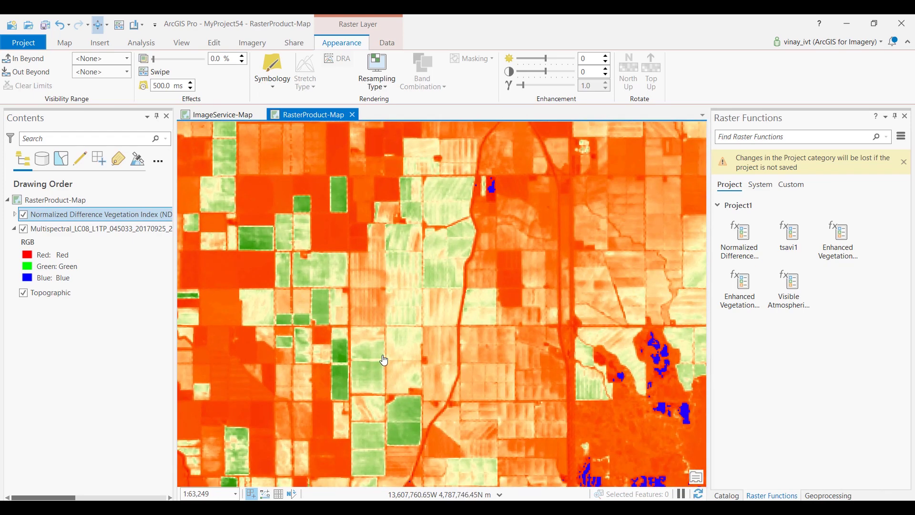
left_click(221, 116)
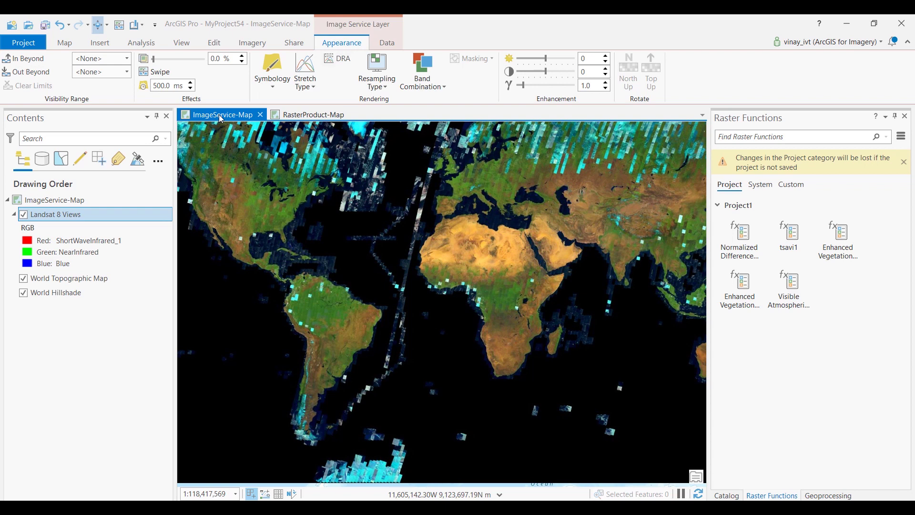
Apply the ARVI Visual custom template from the Spectral Index Library group to Landsat 8 Views
left_click(387, 43)
left_click(526, 86)
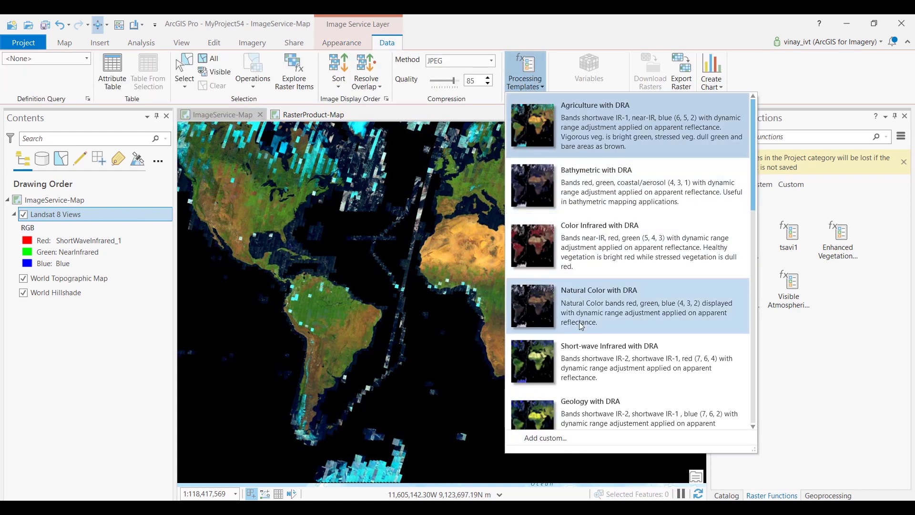
left_click(574, 443)
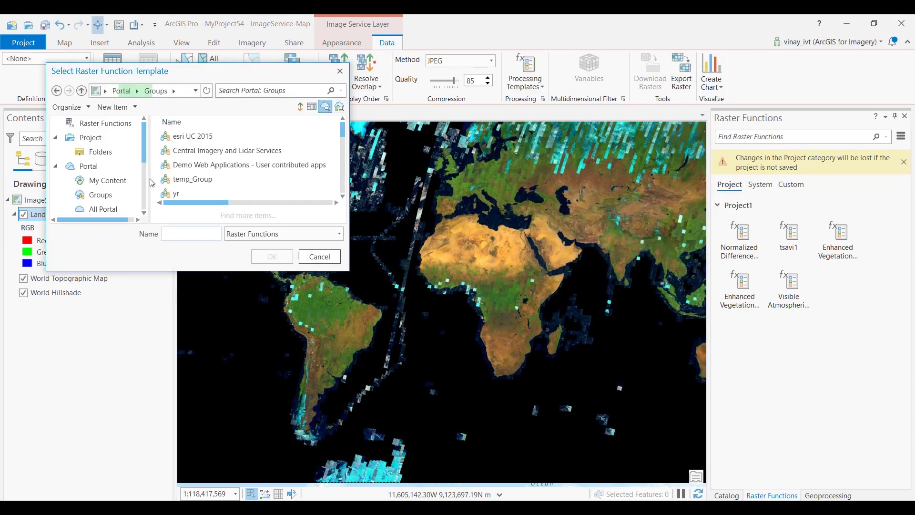
scroll(177, 185, "down", 3)
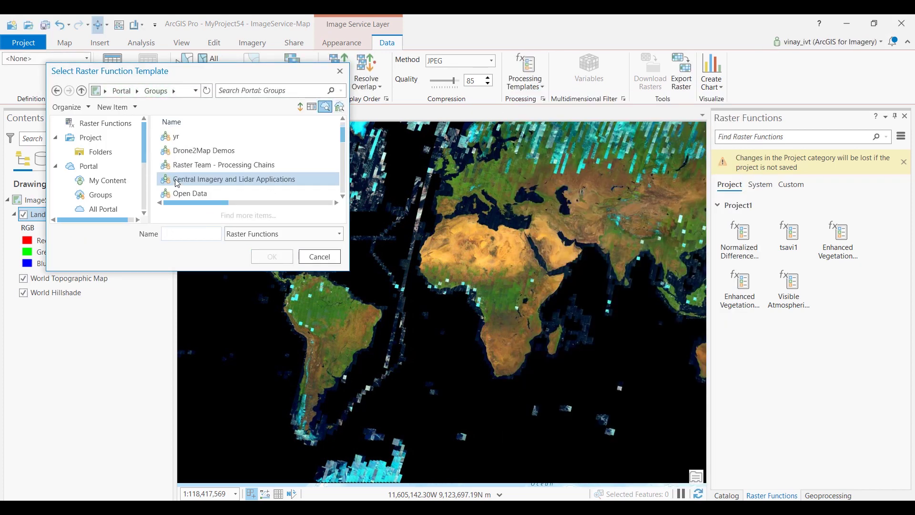
scroll(177, 183, "down", 5)
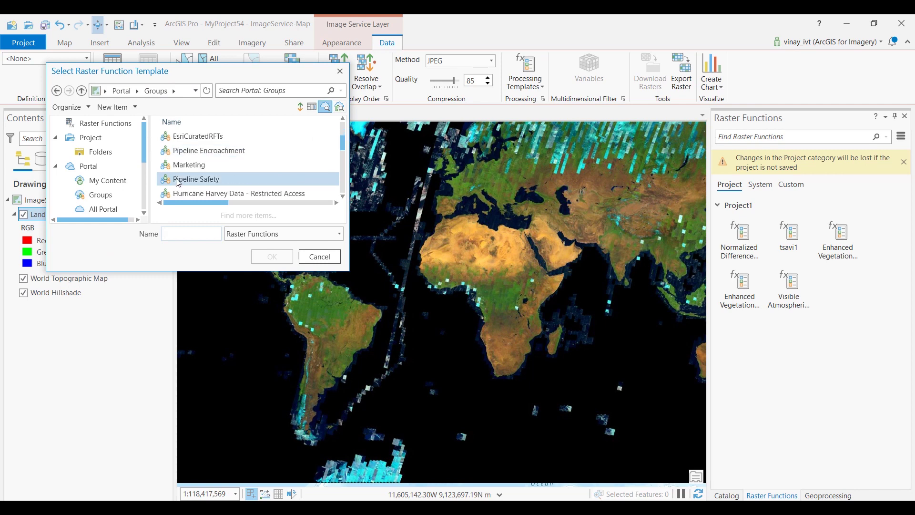
scroll(178, 184, "down", 1)
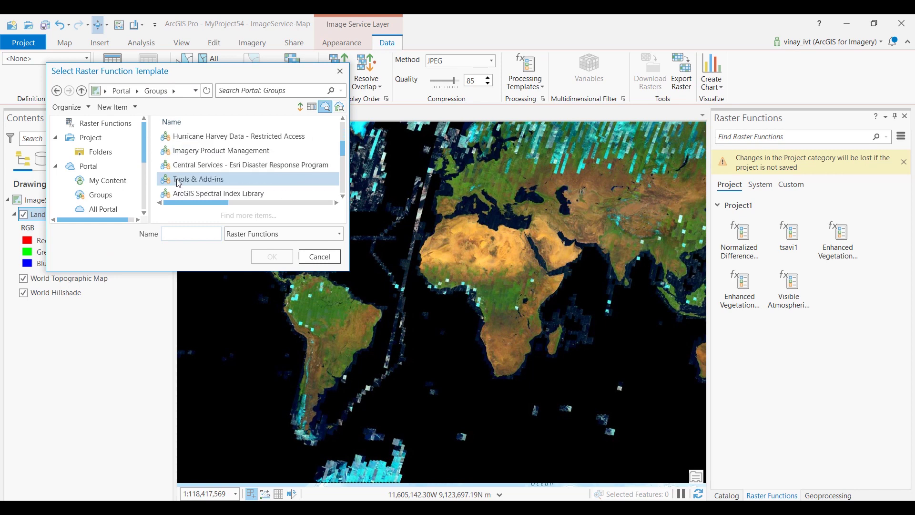
double_click(187, 194)
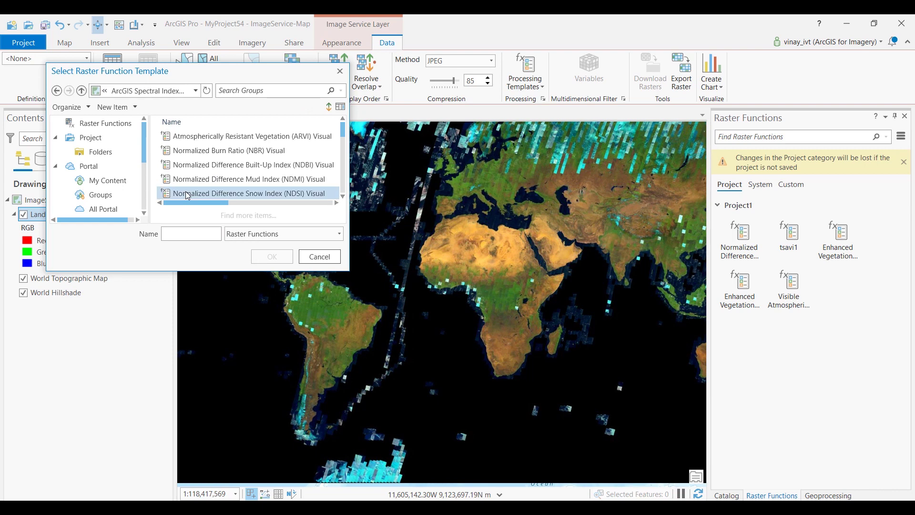
left_click(235, 136)
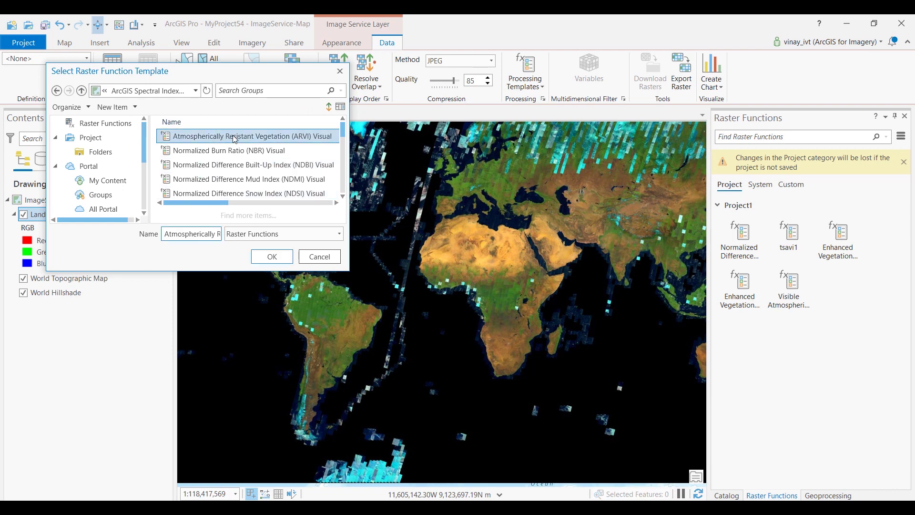
left_click(273, 257)
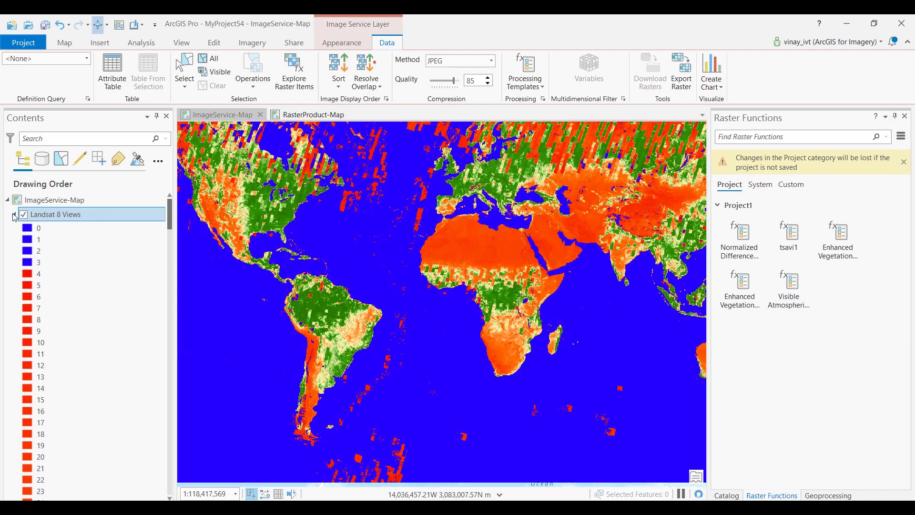
Collapse the Landsat 8 Views legend and zoom into the southern California coast
left_click(15, 215)
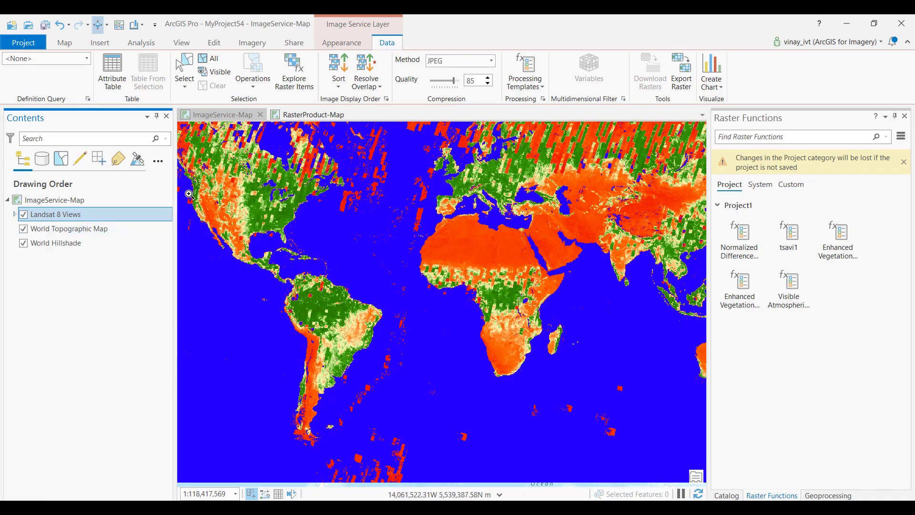
scroll(188, 194, "up", 5)
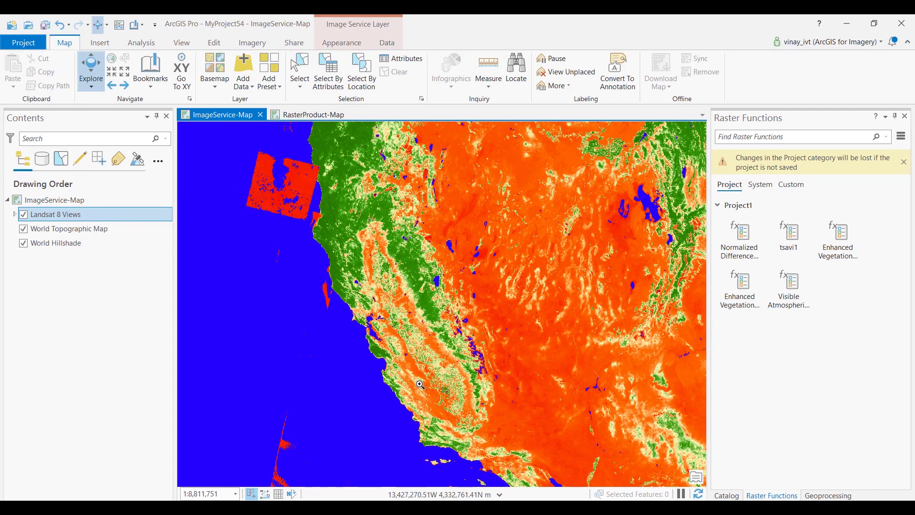
left_click_drag(425, 386, 472, 461)
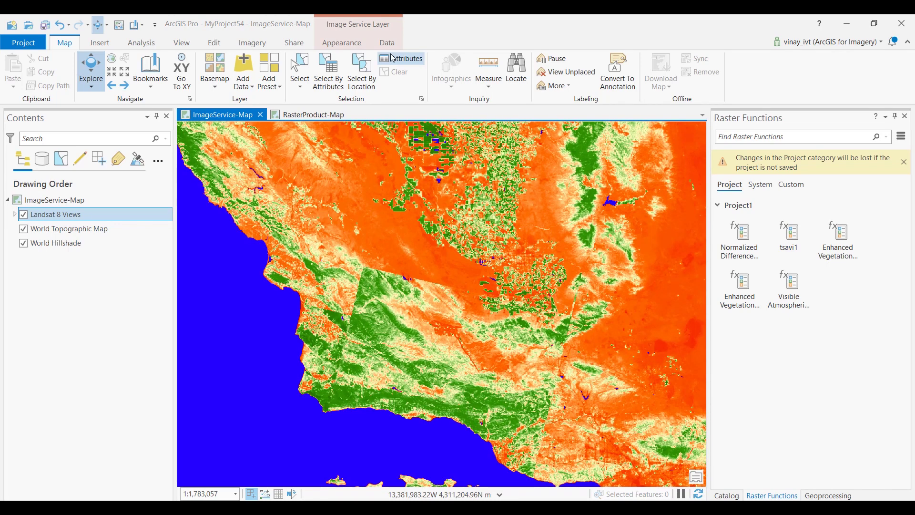
left_click(390, 44)
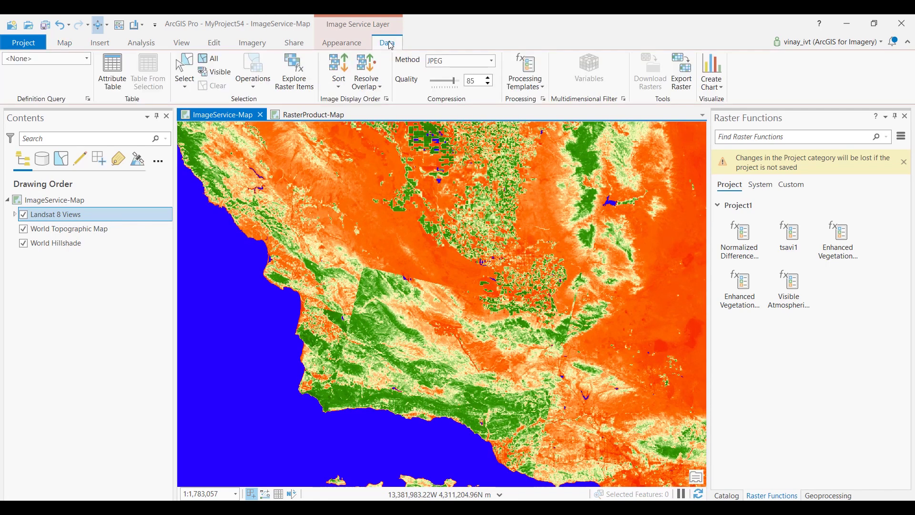
Switch Landsat 8 Views to the ARVI Analytic template for a grayscale index image
left_click(508, 82)
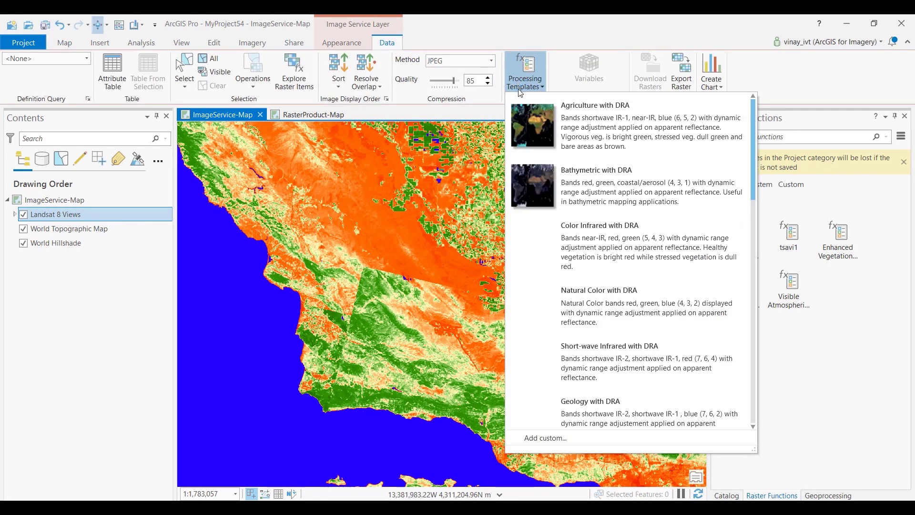
left_click(560, 436)
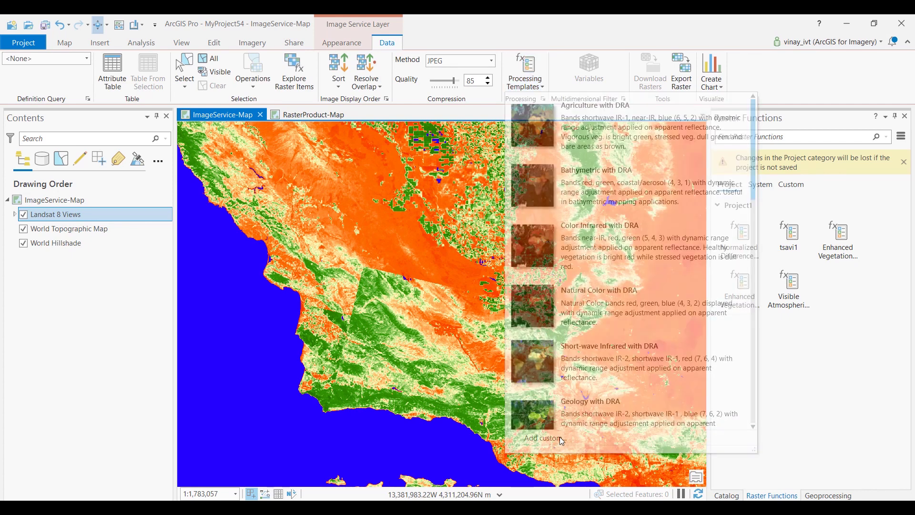
left_click(260, 138)
left_click(272, 256)
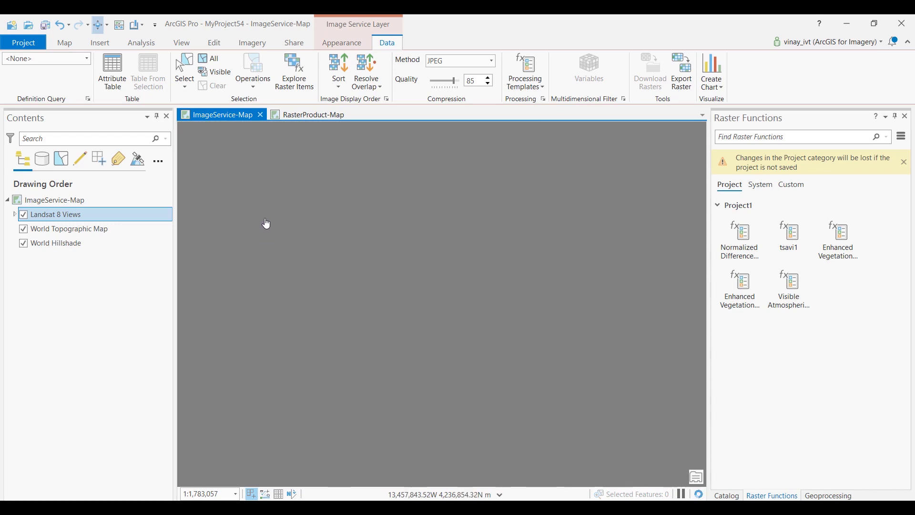
left_click(345, 44)
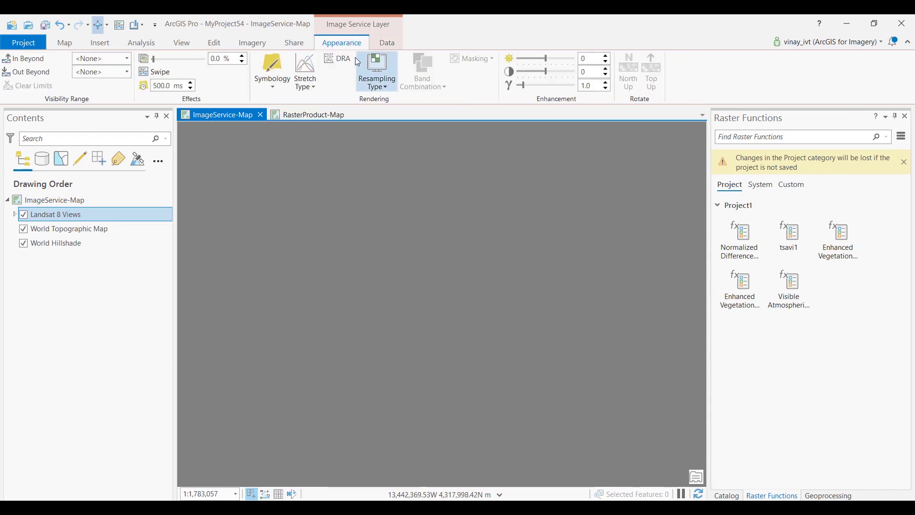